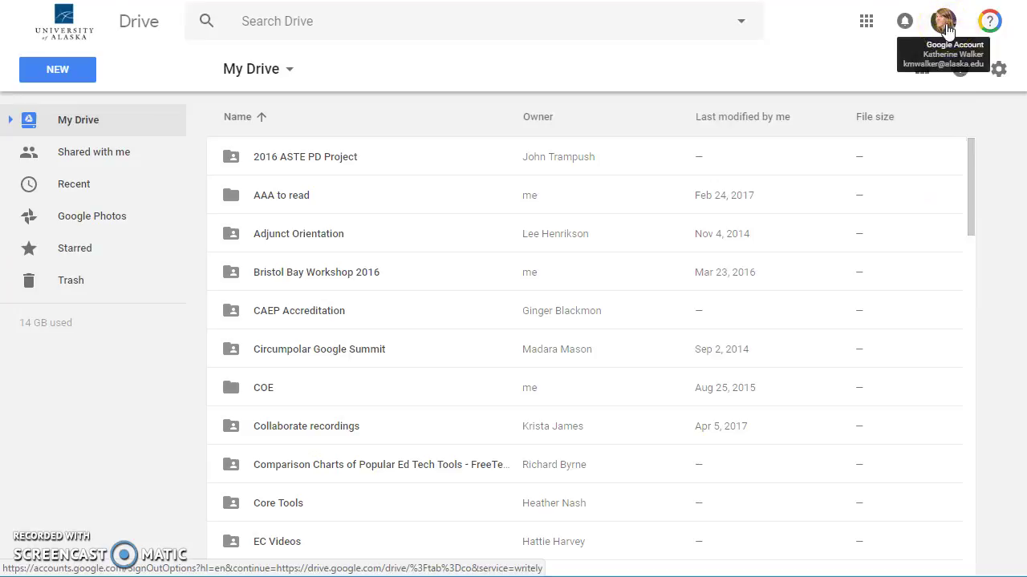
Step: Examine the signed-in Google account's details and the available Google apps, including Mail, Calendar, YouTube, Slides and Drive
{"action": "left_click", "coordinate": [944, 24]}
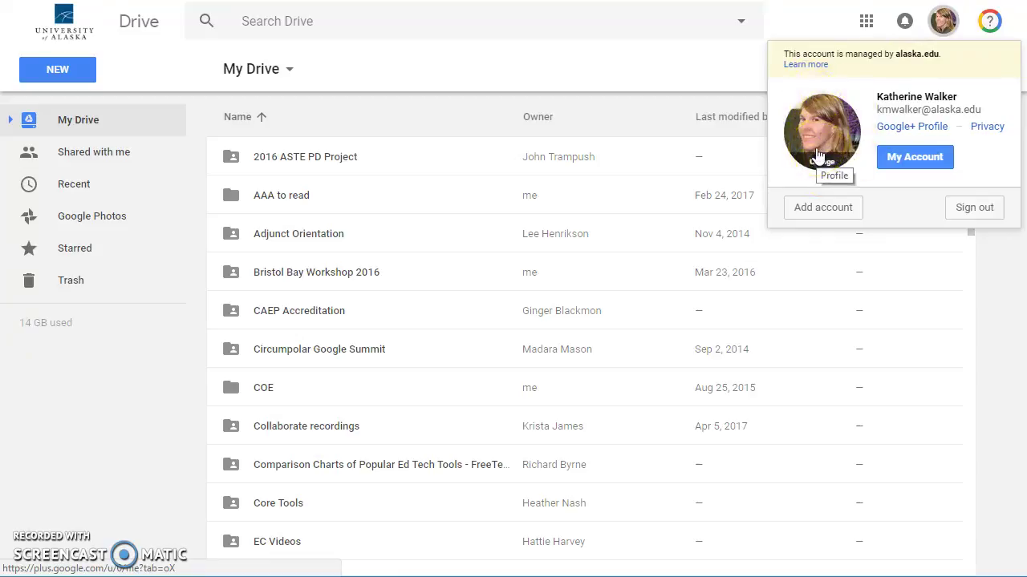
{"action": "left_click", "coordinate": [814, 18]}
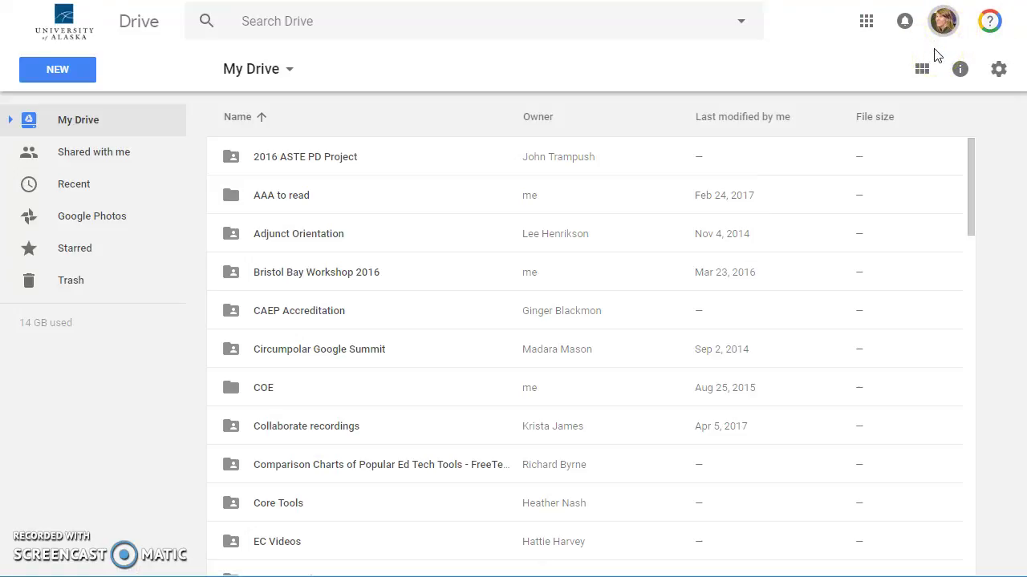
{"action": "left_click", "coordinate": [868, 27]}
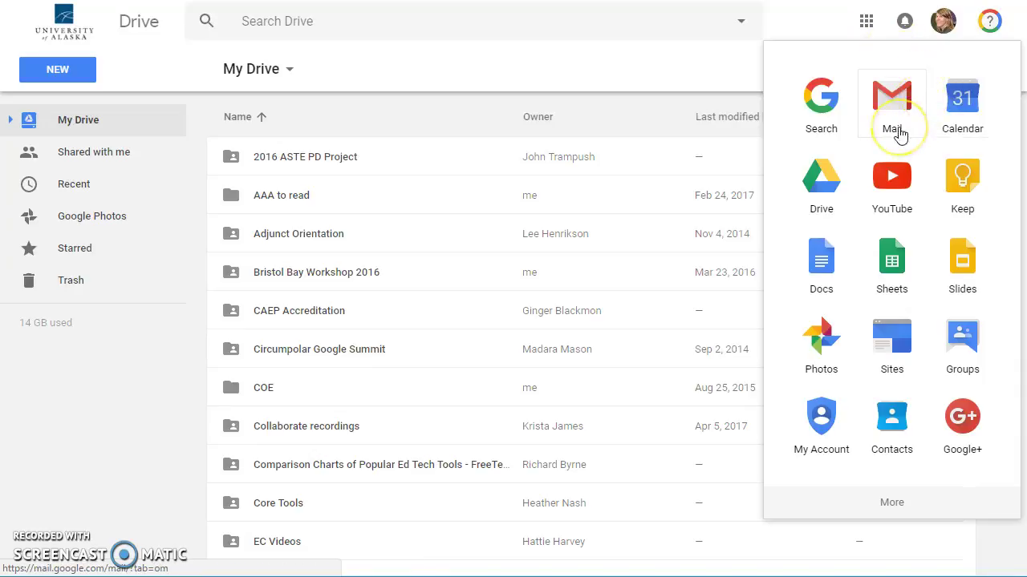
{"action": "left_click", "coordinate": [900, 128]}
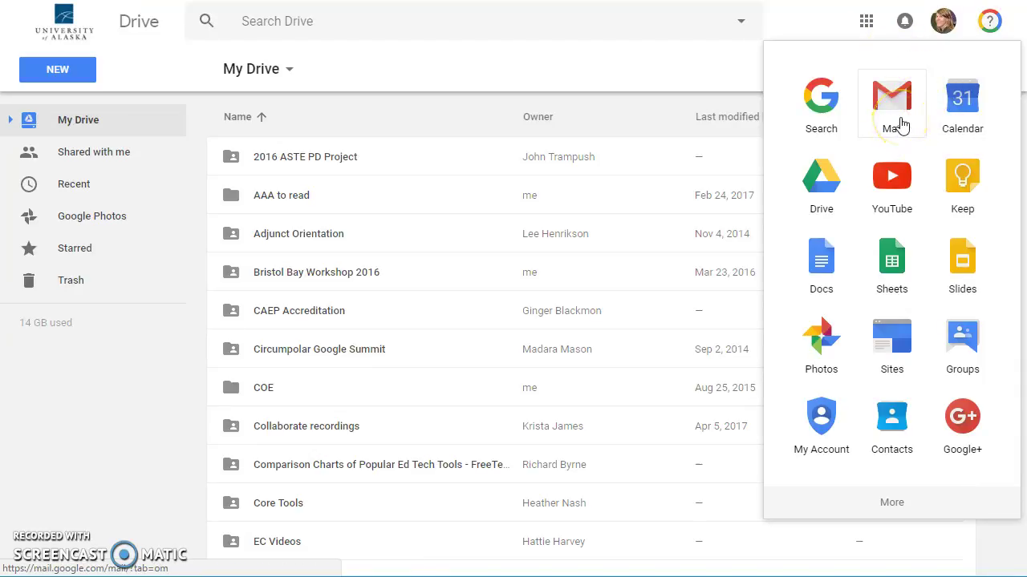
{"action": "left_click", "coordinate": [899, 128]}
{"action": "left_click", "coordinate": [967, 112]}
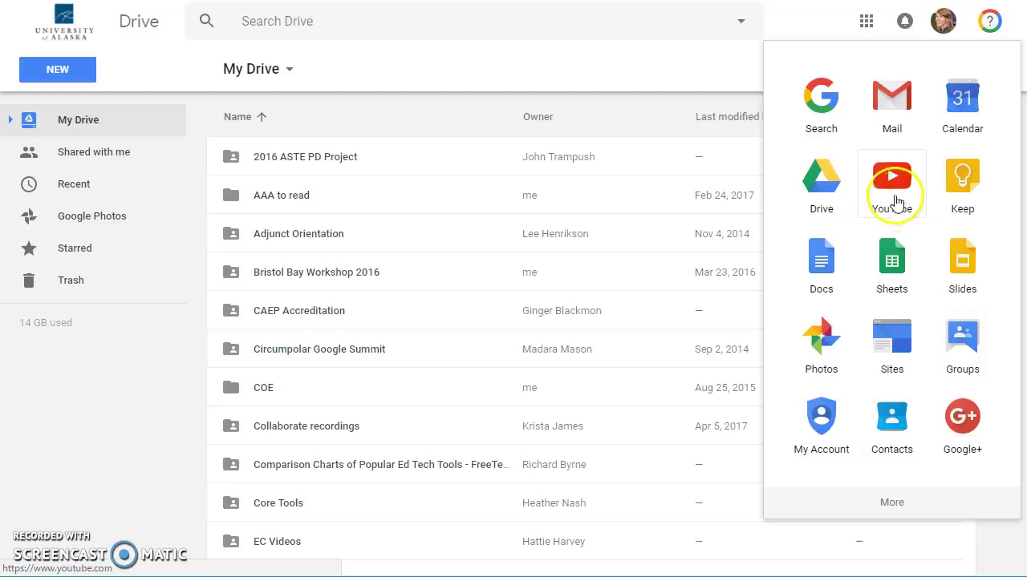
{"action": "left_click", "coordinate": [891, 341]}
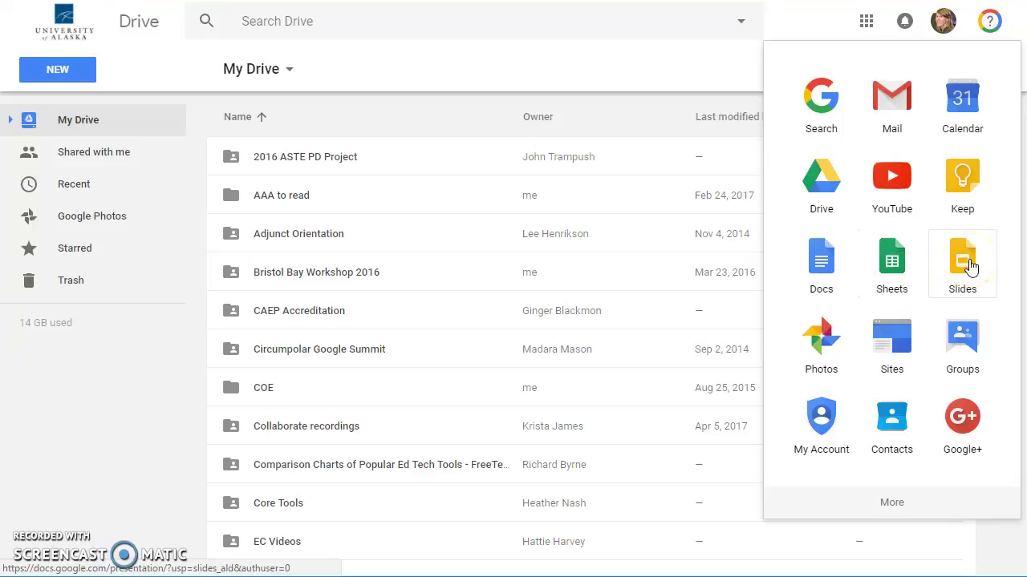
{"action": "left_click", "coordinate": [817, 190]}
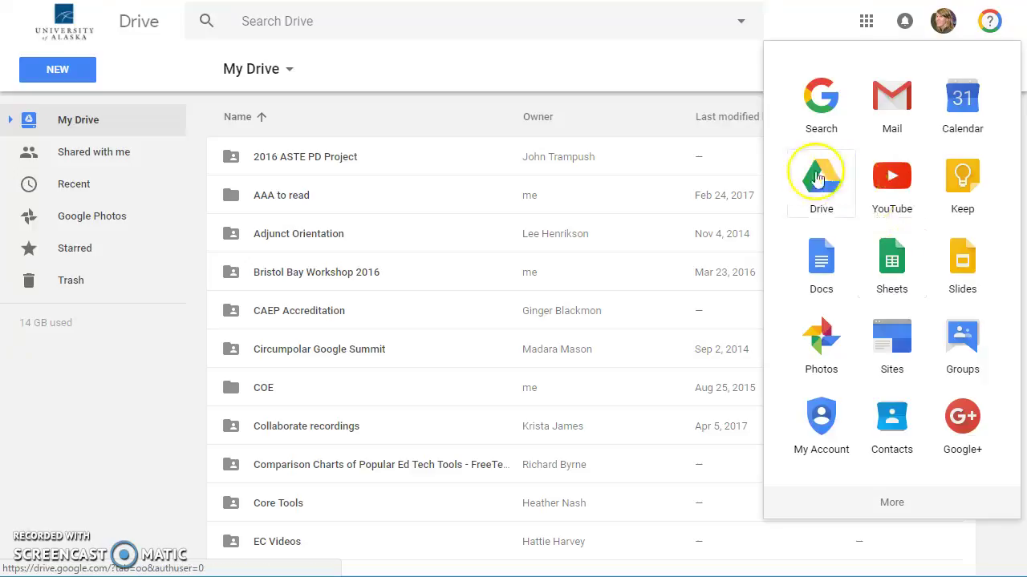
{"action": "left_click", "coordinate": [823, 219]}
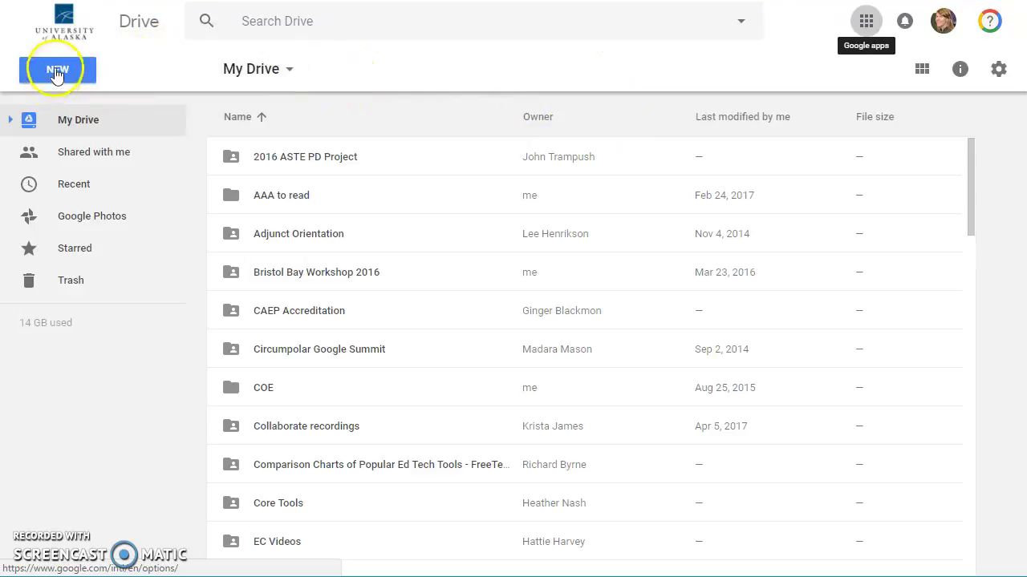
Step: Check the creation and upload options for My Drive, and toggle the file display between list and grid layouts
{"action": "left_click", "coordinate": [292, 73]}
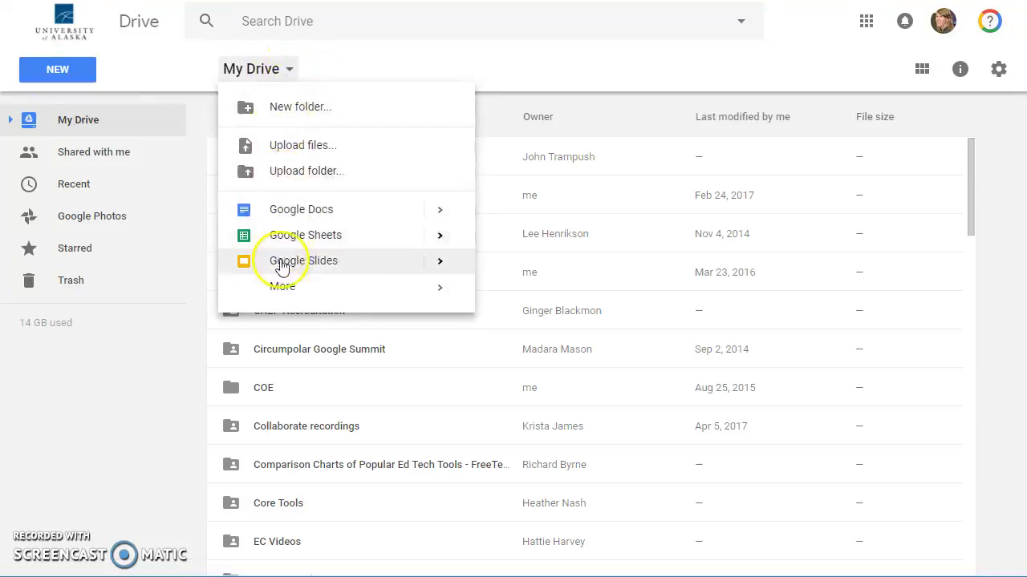
{"action": "left_click", "coordinate": [545, 72]}
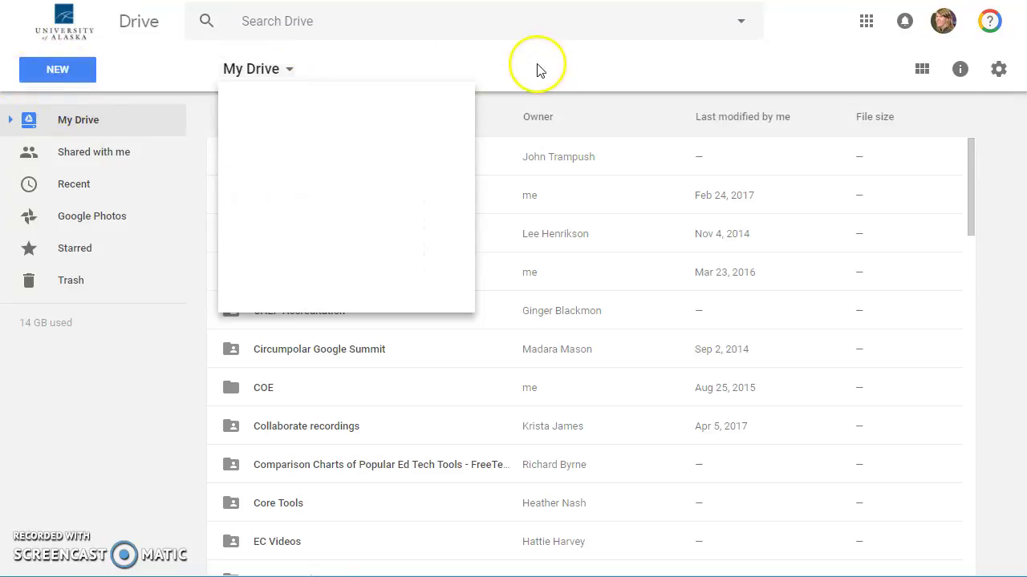
{"action": "left_click", "coordinate": [922, 71]}
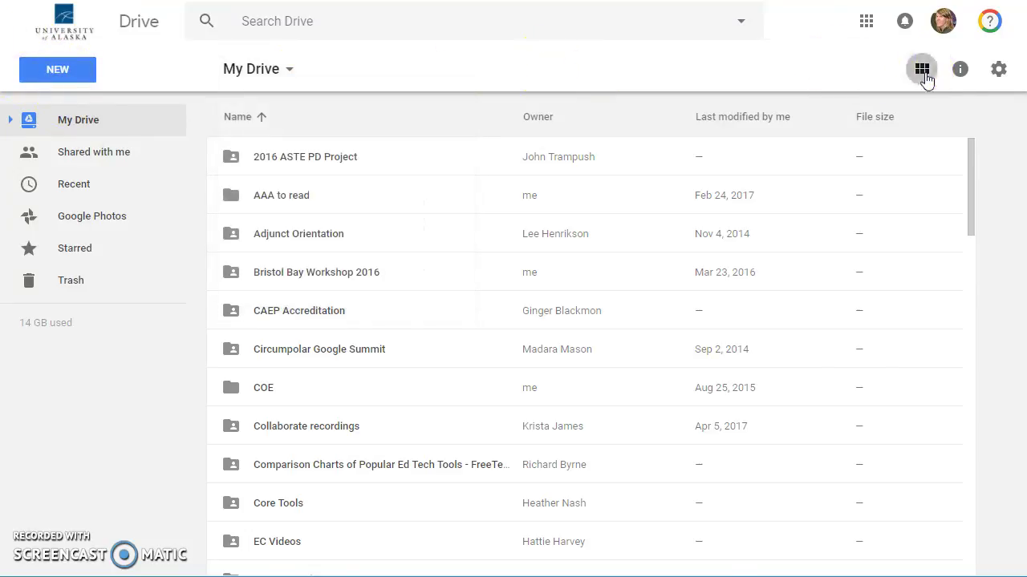
{"action": "left_click", "coordinate": [923, 71]}
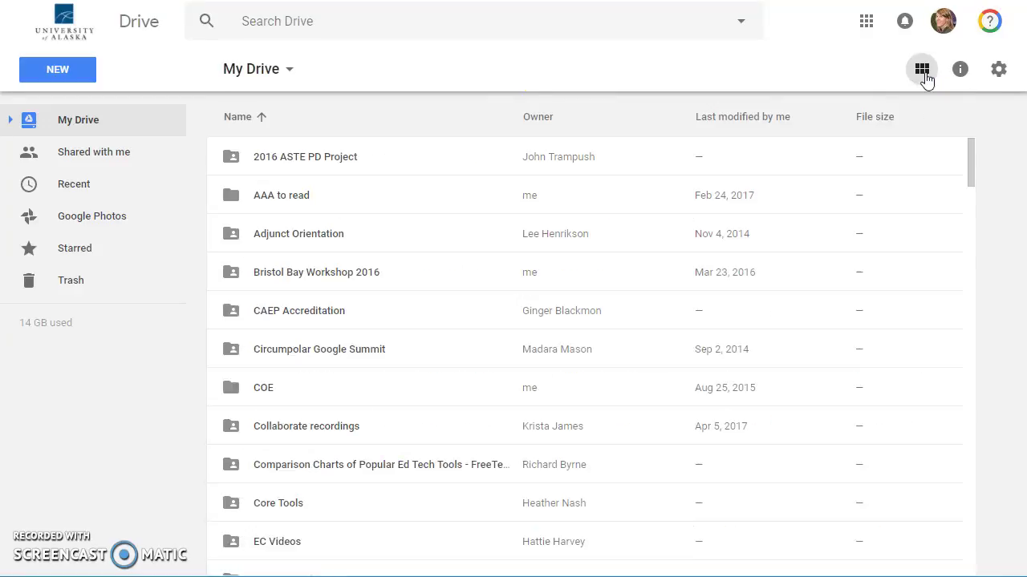
Step: View My Drive's recent activity and the details of the AAA to read folder, and close the information pane
{"action": "left_click", "coordinate": [959, 70]}
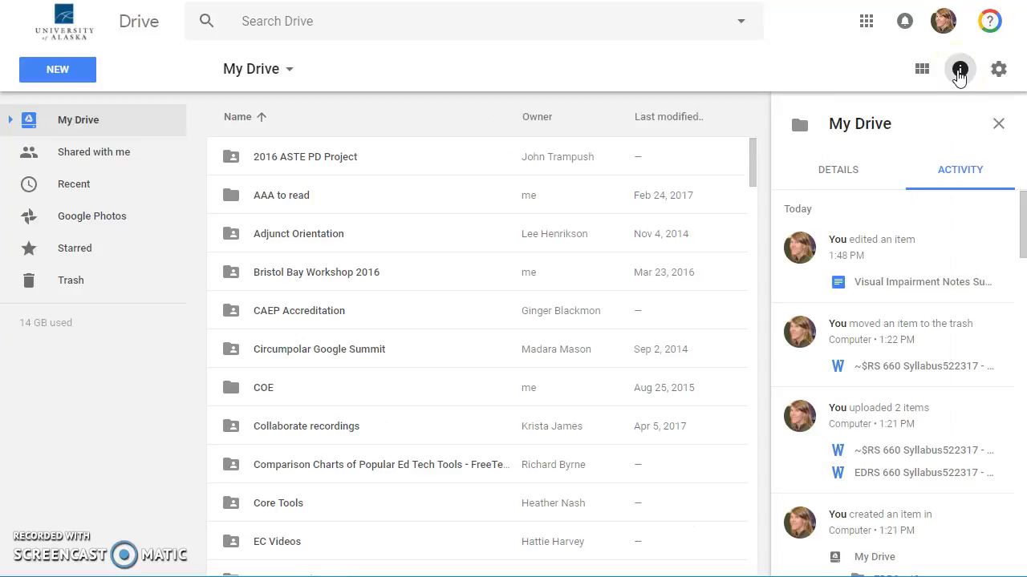
{"action": "left_click", "coordinate": [821, 168]}
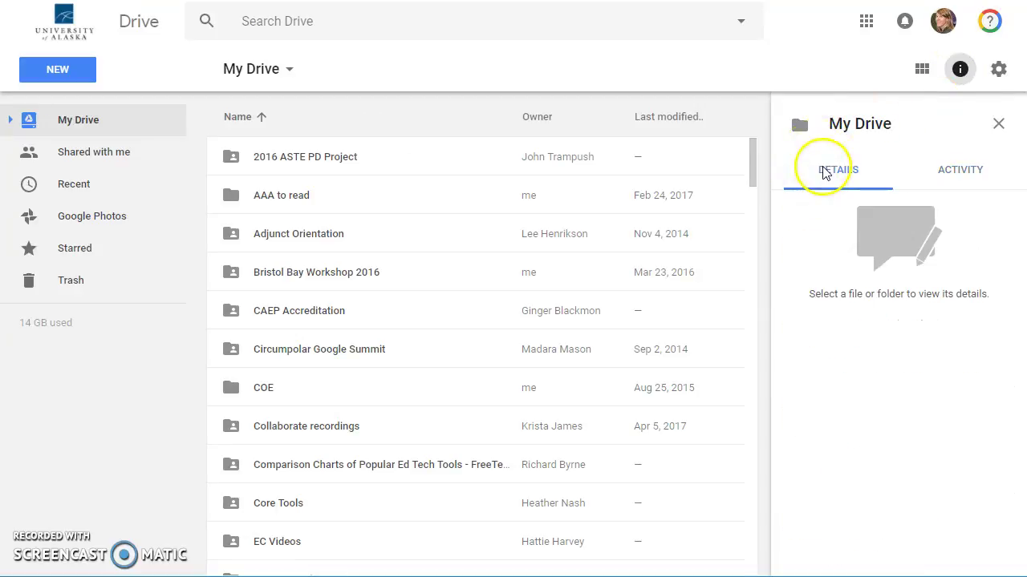
{"action": "left_click", "coordinate": [259, 200]}
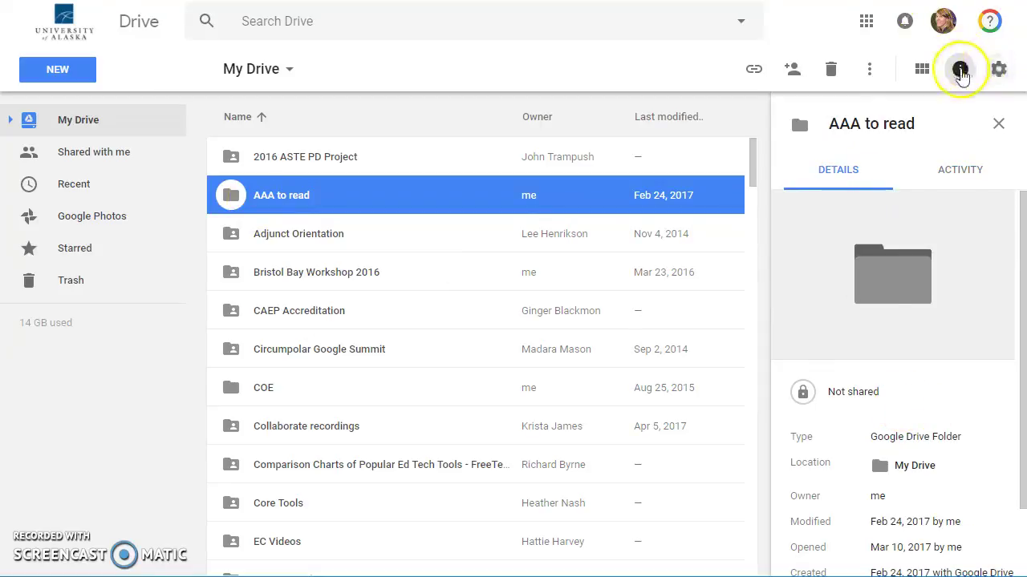
{"action": "left_click", "coordinate": [962, 72]}
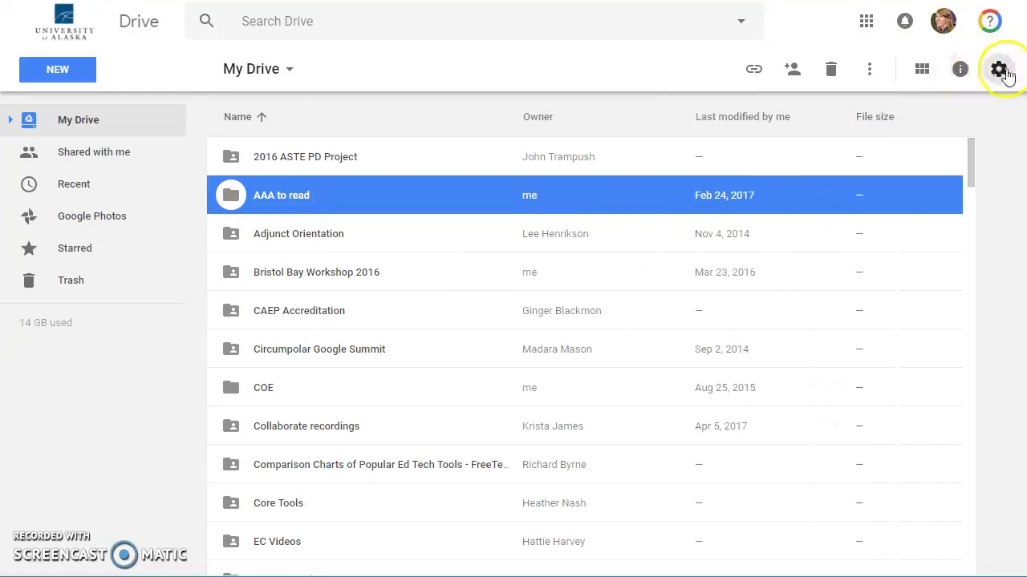
Step: Review the general Drive settings, including upload conversion and language, and close them
{"action": "left_click", "coordinate": [1002, 72]}
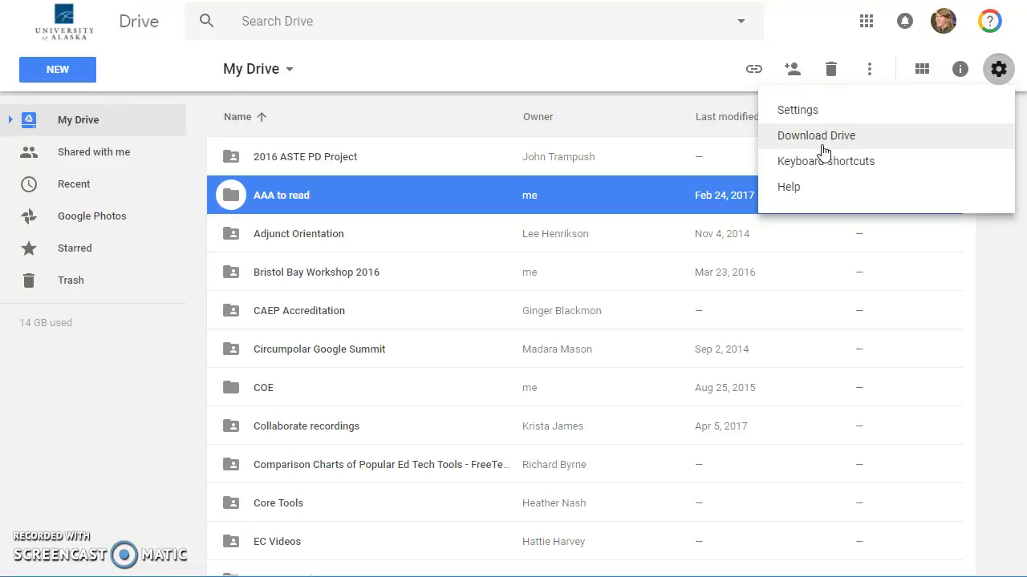
{"action": "left_click", "coordinate": [824, 118]}
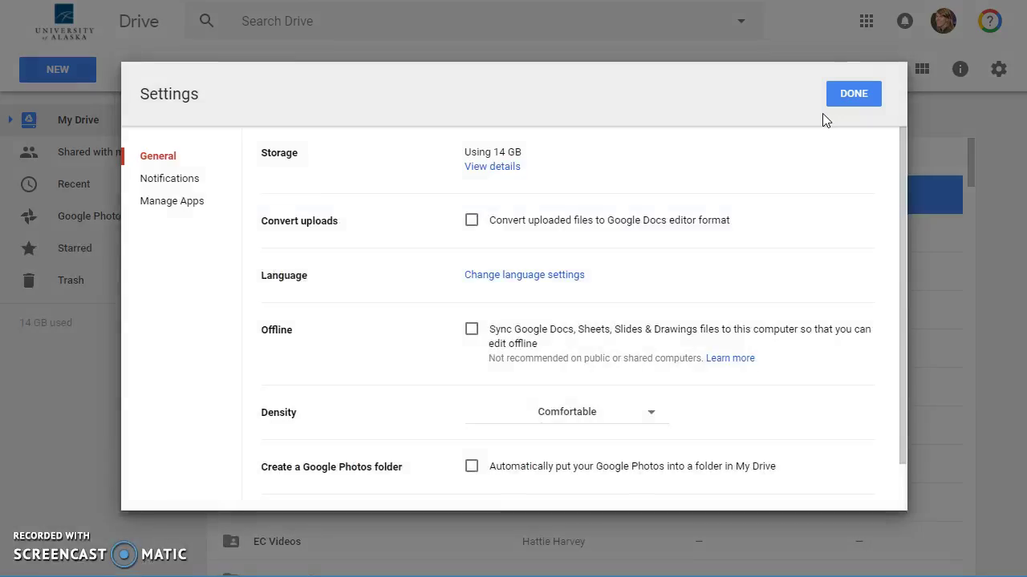
{"action": "left_click", "coordinate": [837, 98]}
{"action": "left_click", "coordinate": [499, 228]}
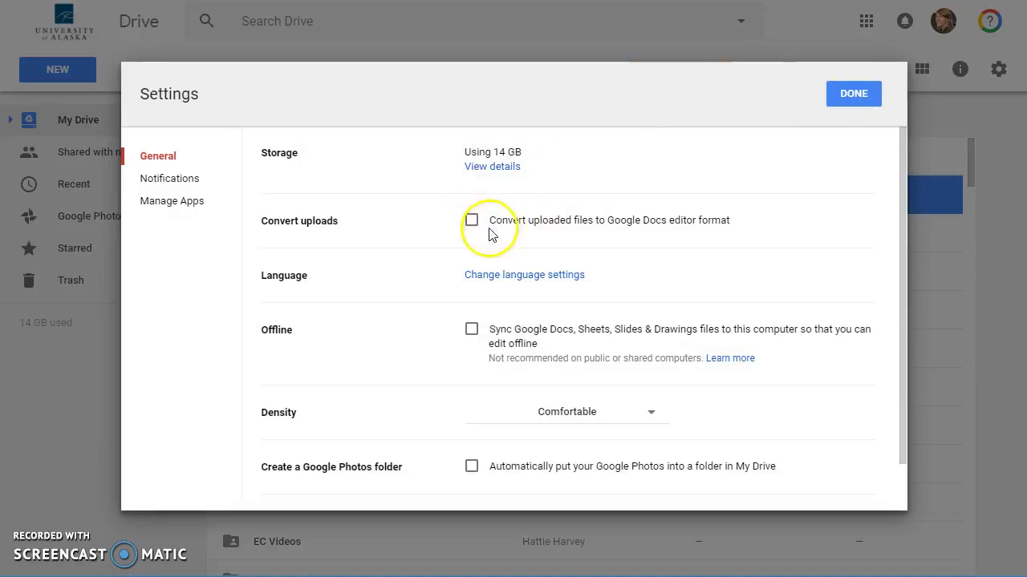
{"action": "left_click", "coordinate": [473, 223]}
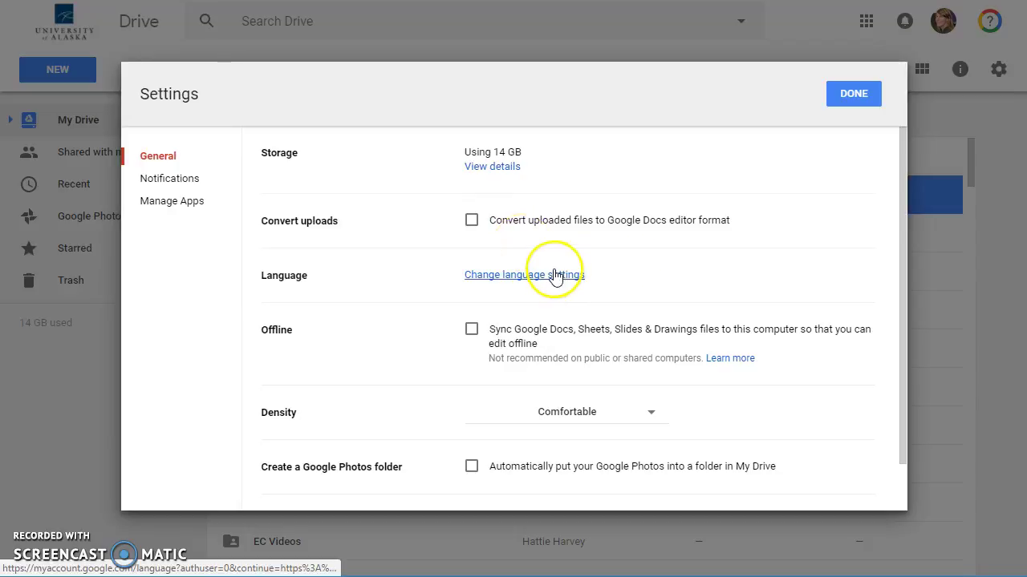
{"action": "left_click", "coordinate": [729, 234]}
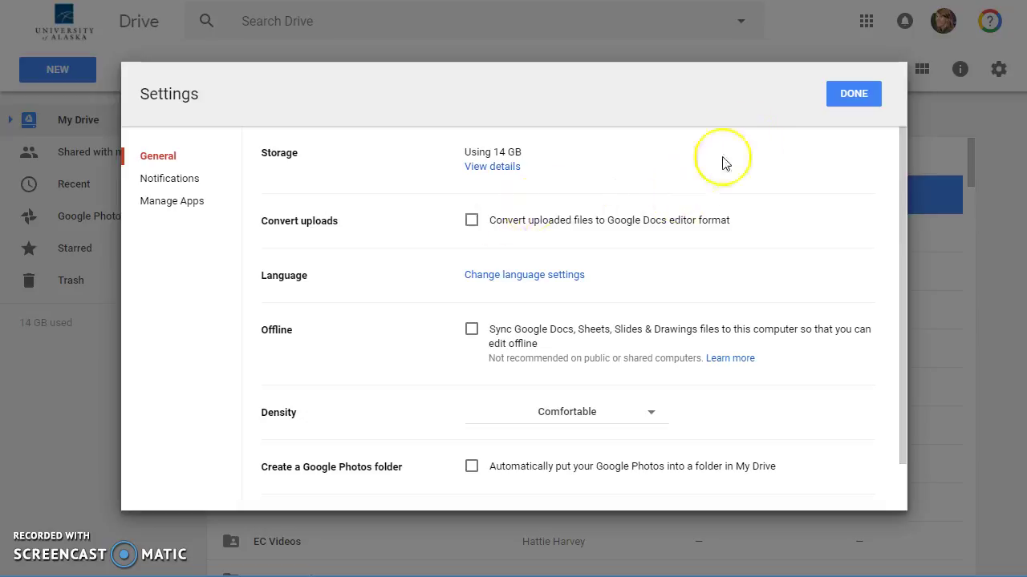
{"action": "left_click", "coordinate": [852, 96]}
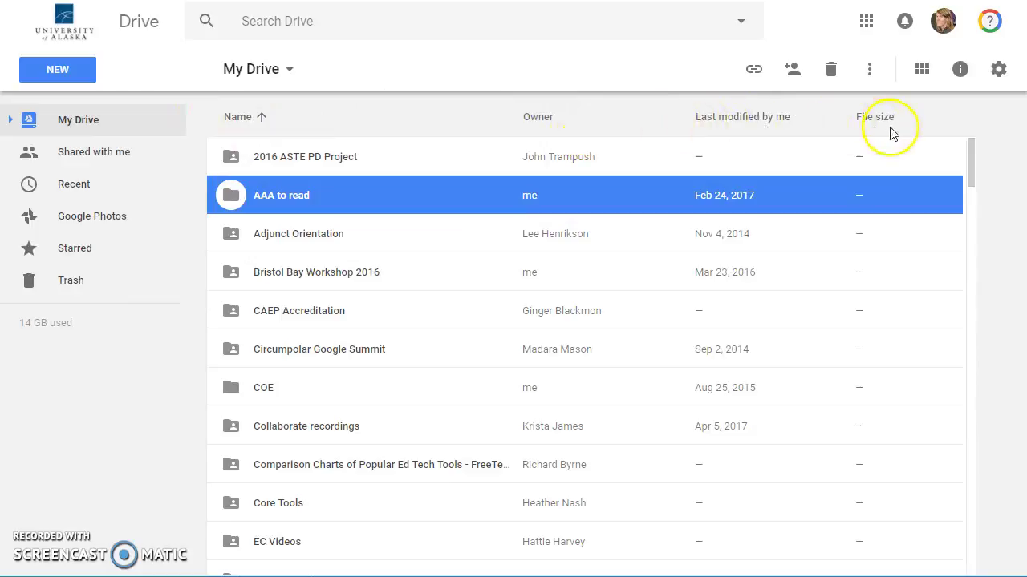
Step: Reverse the name sort order and restore it, and view the date options offered for the last-modified column
{"action": "left_click", "coordinate": [240, 118]}
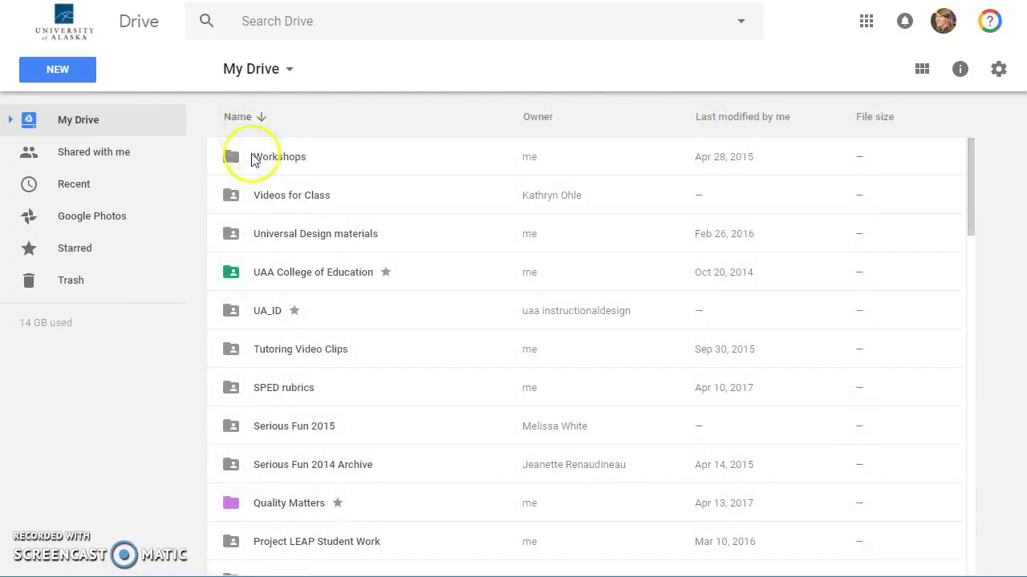
{"action": "left_click", "coordinate": [250, 124]}
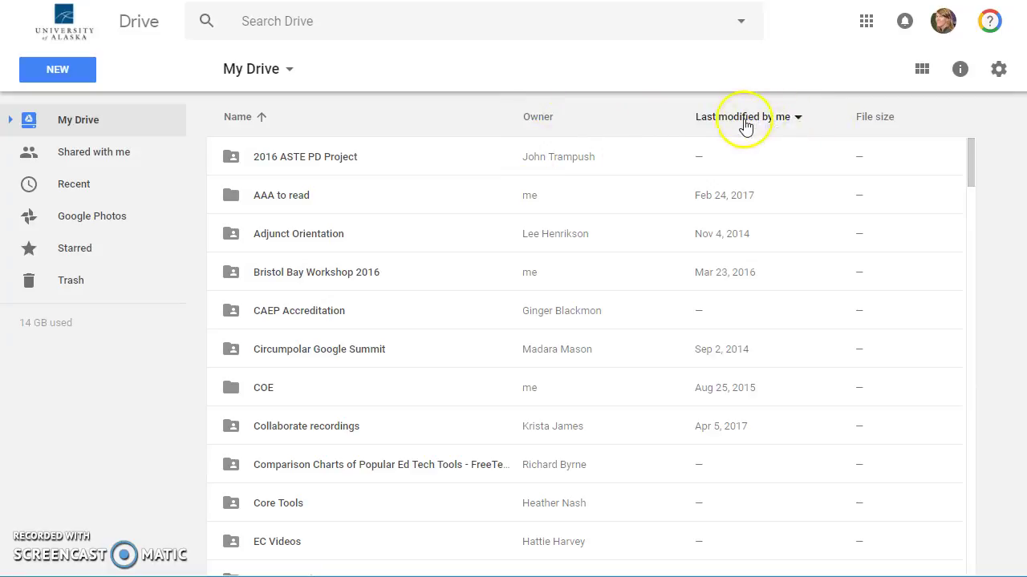
{"action": "left_click", "coordinate": [798, 121]}
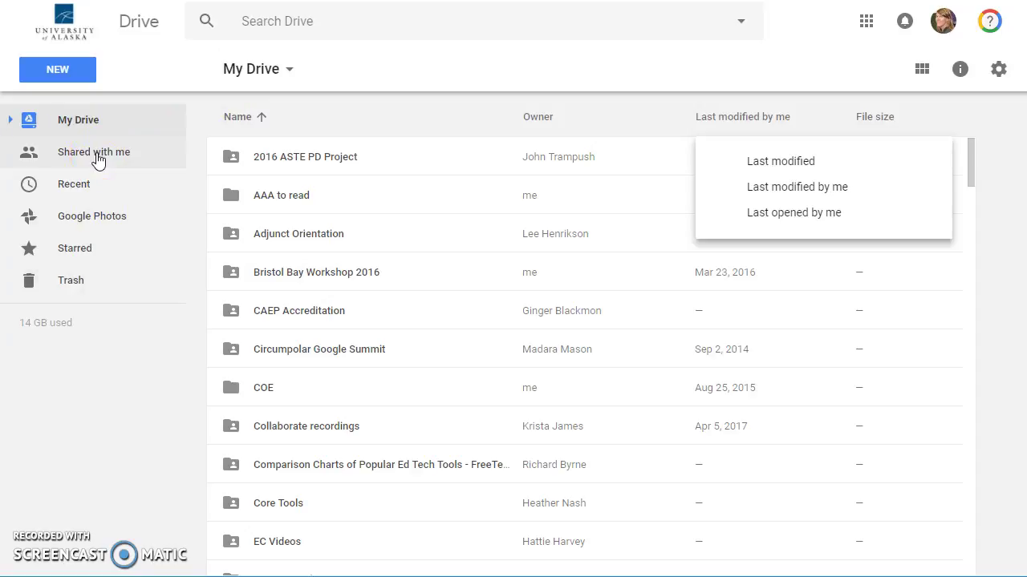
{"action": "left_click", "coordinate": [79, 122]}
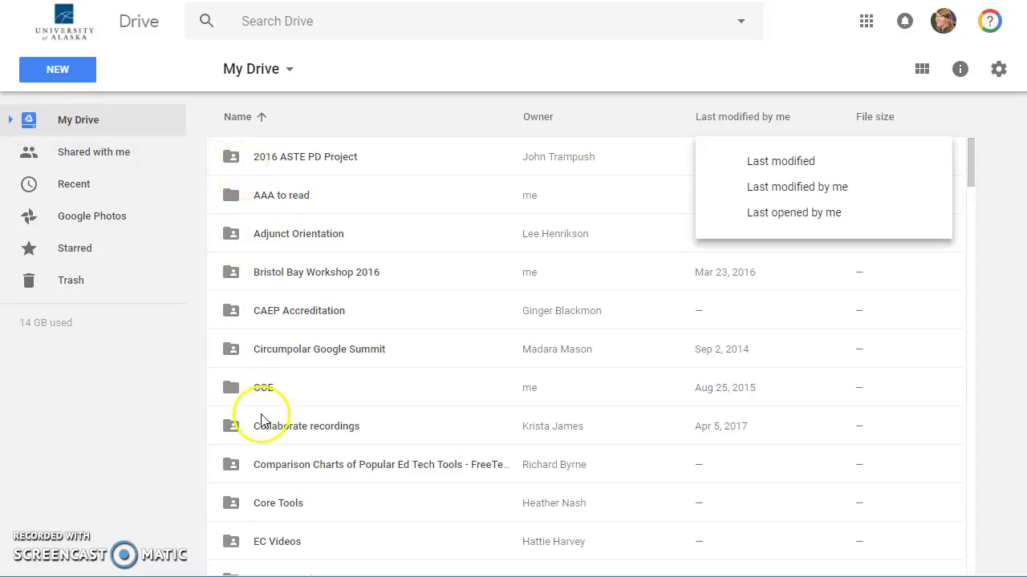
Step: Look over the choices for creating new folders, uploads and Google files
{"action": "left_click", "coordinate": [41, 74]}
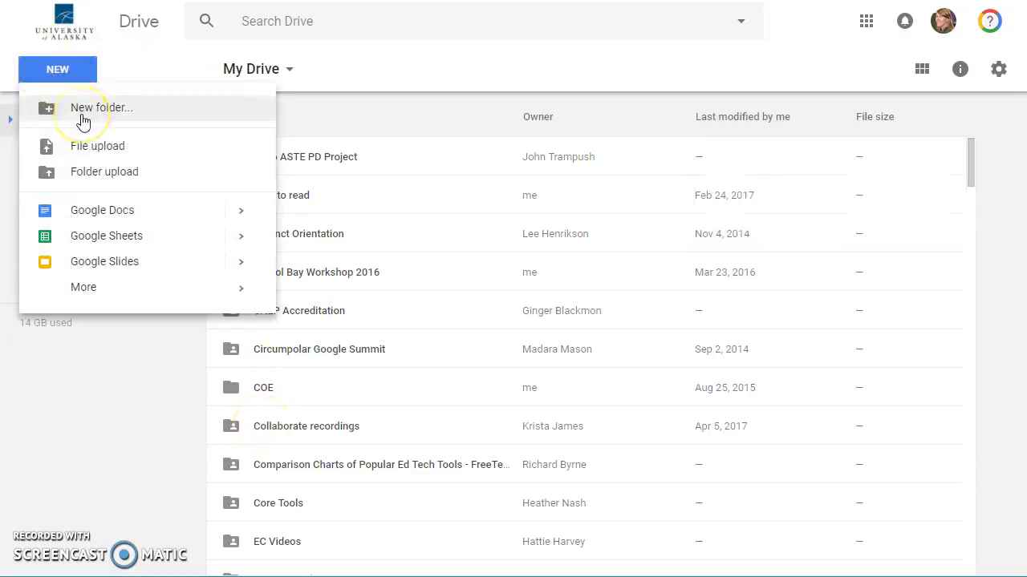
{"action": "left_click", "coordinate": [134, 66]}
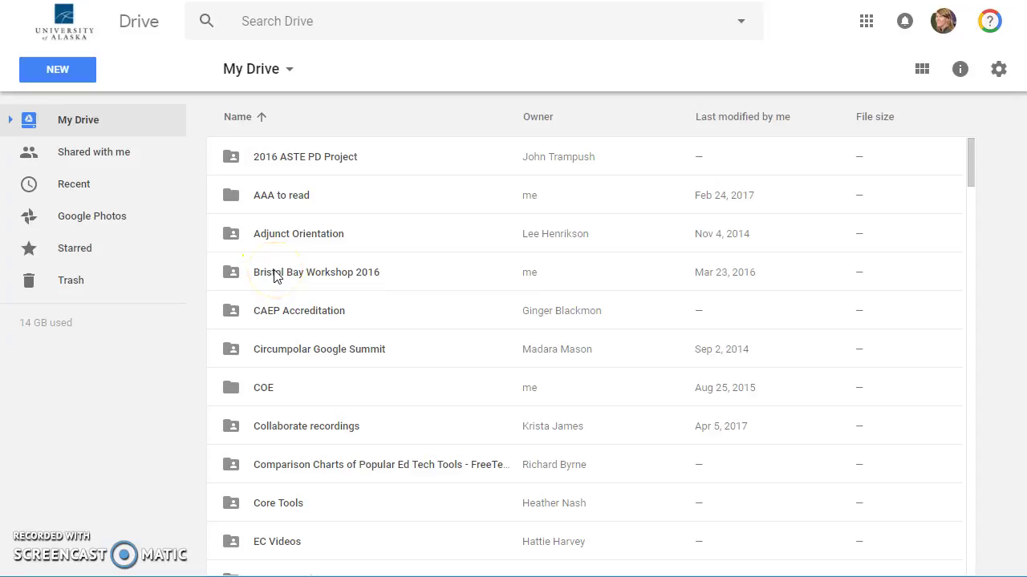
Step: Search Drive for "accessibility" and clear the search text
{"action": "left_click", "coordinate": [278, 20]}
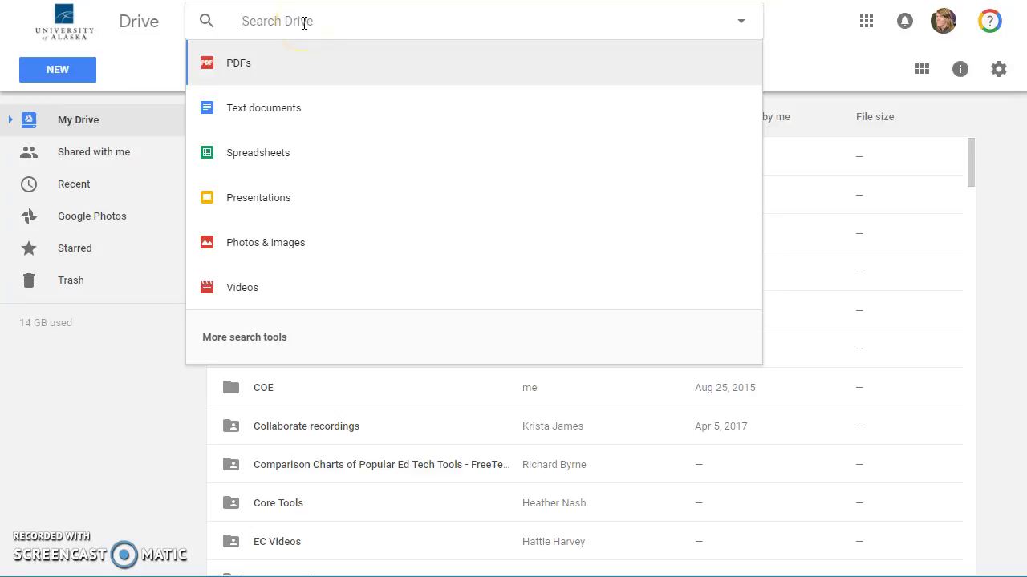
{"action": "type", "text": "accessibility"}
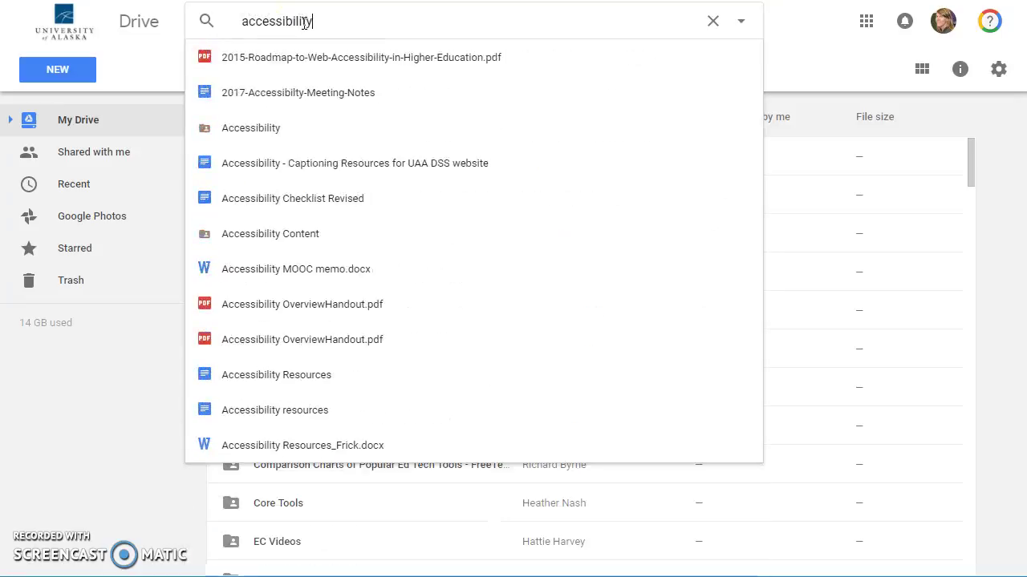
{"action": "key", "text": "Return"}
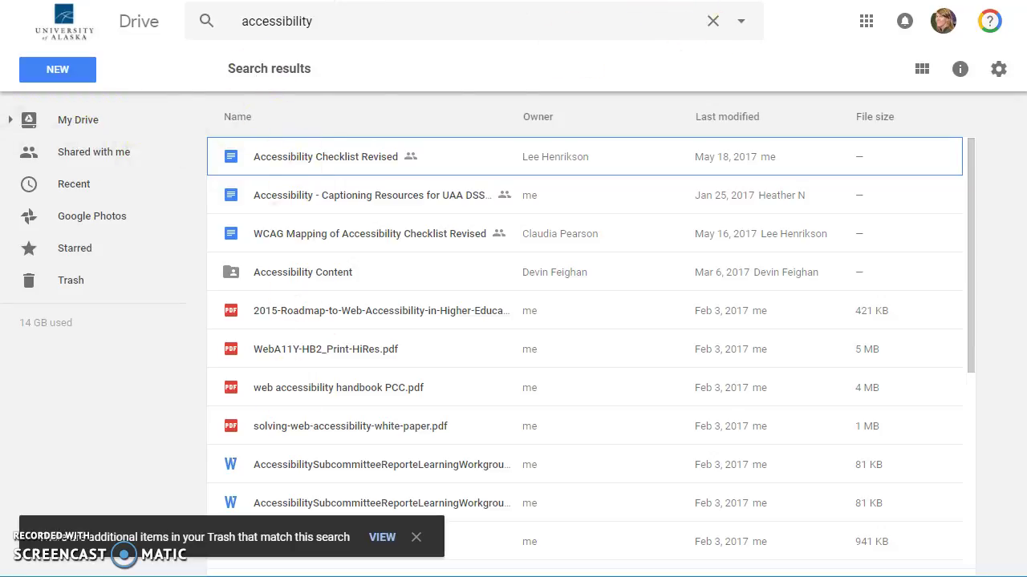
{"action": "left_click", "coordinate": [713, 21]}
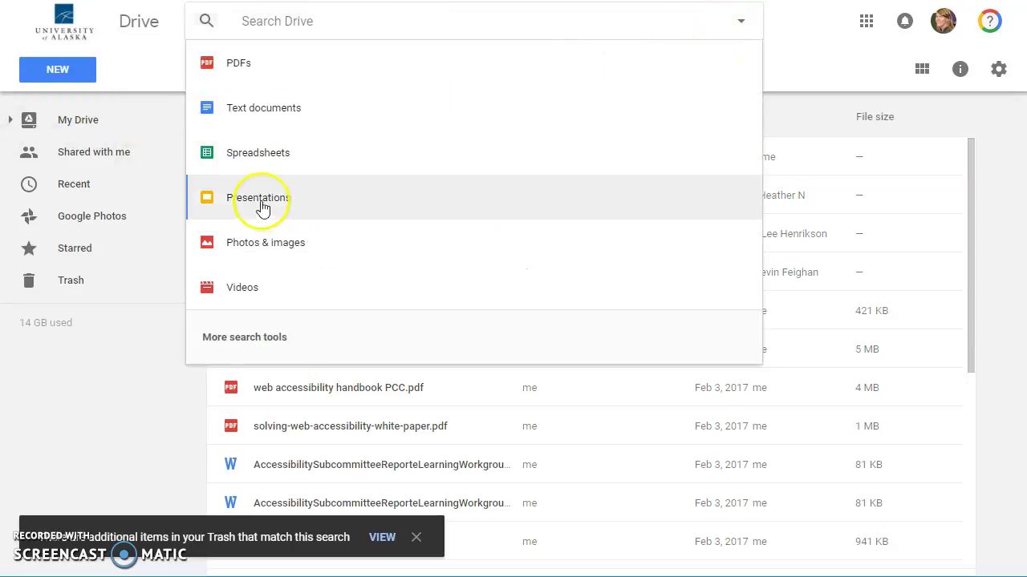
{"action": "left_click", "coordinate": [156, 80]}
Step: Expand the My Drive folder tree and open the Circumpolar Google Summit folder
{"action": "left_click", "coordinate": [10, 122]}
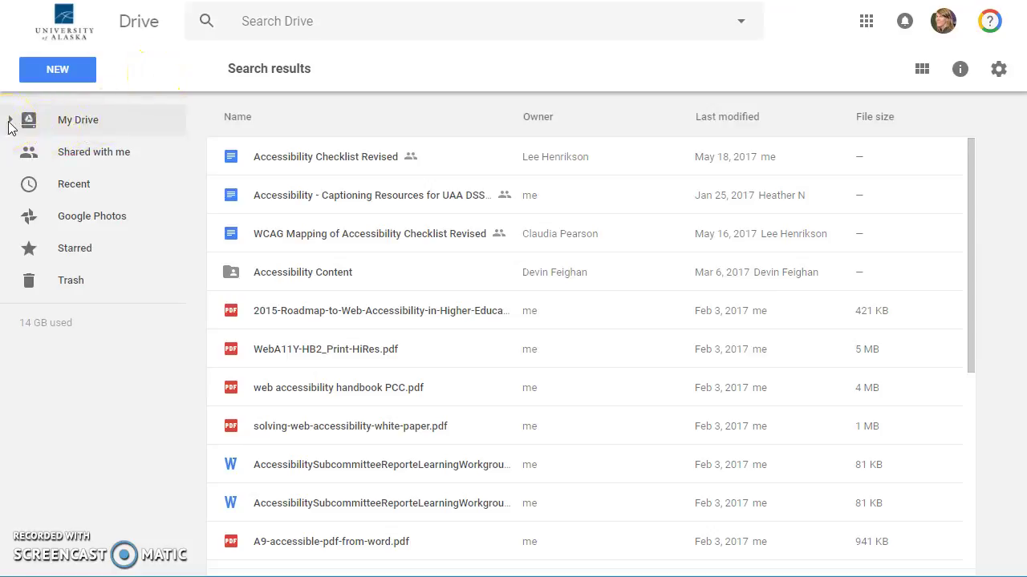
{"action": "left_click", "coordinate": [10, 122]}
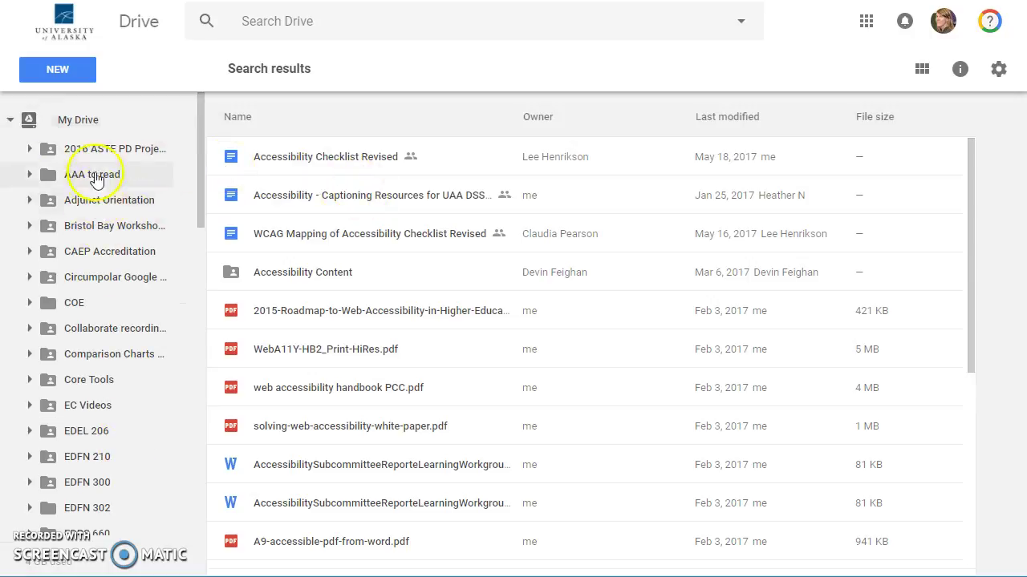
{"action": "left_click", "coordinate": [95, 277]}
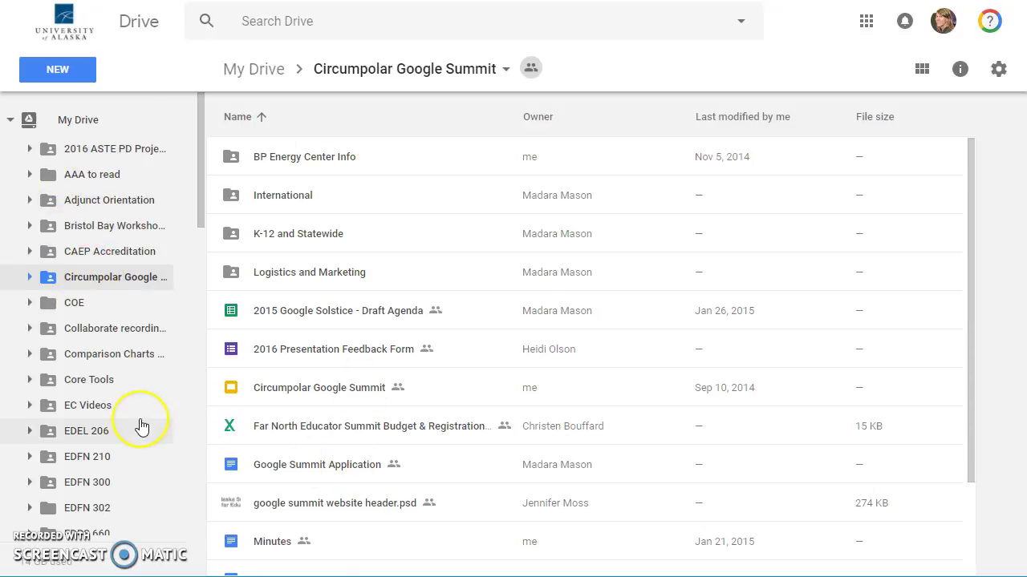
Step: Collapse the My Drive folder tree and view the Shared with me and Recent file lists
{"action": "scroll", "coordinate": [137, 425], "scroll_direction": "down", "scroll_amount": 3}
{"action": "scroll", "coordinate": [137, 424], "scroll_direction": "up", "scroll_amount": 3}
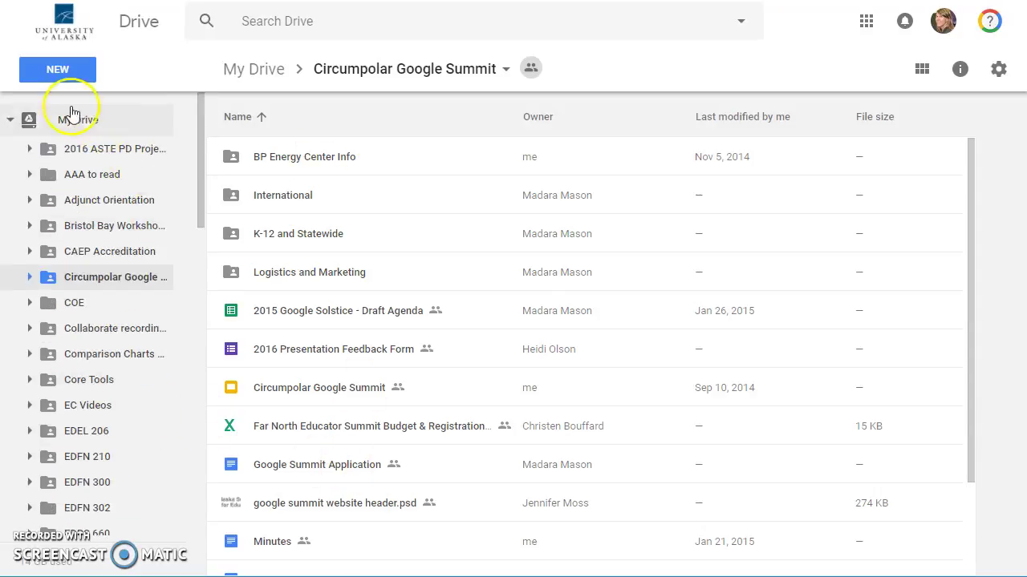
{"action": "left_click", "coordinate": [10, 120]}
{"action": "left_click", "coordinate": [80, 160]}
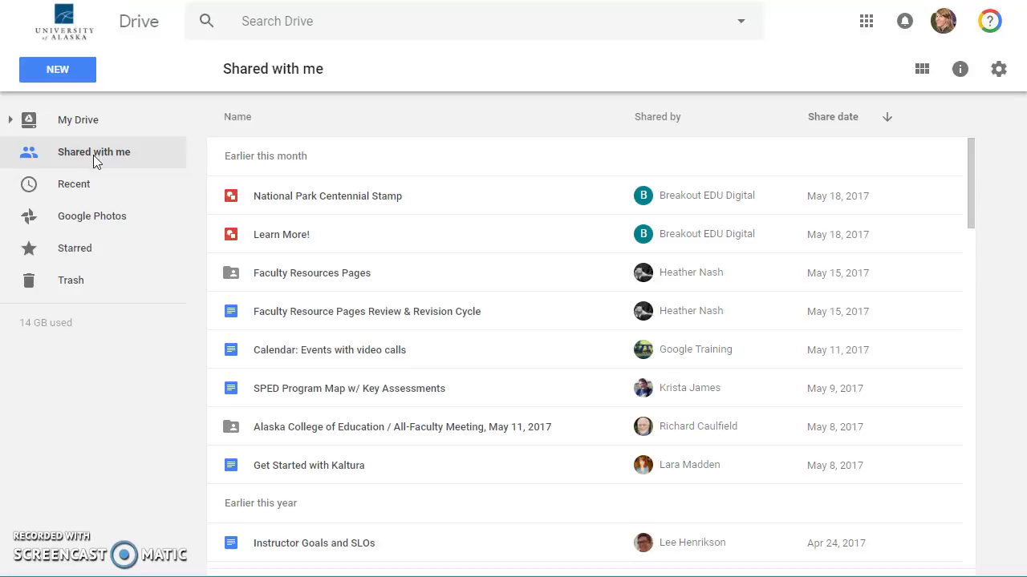
{"action": "left_click", "coordinate": [73, 189]}
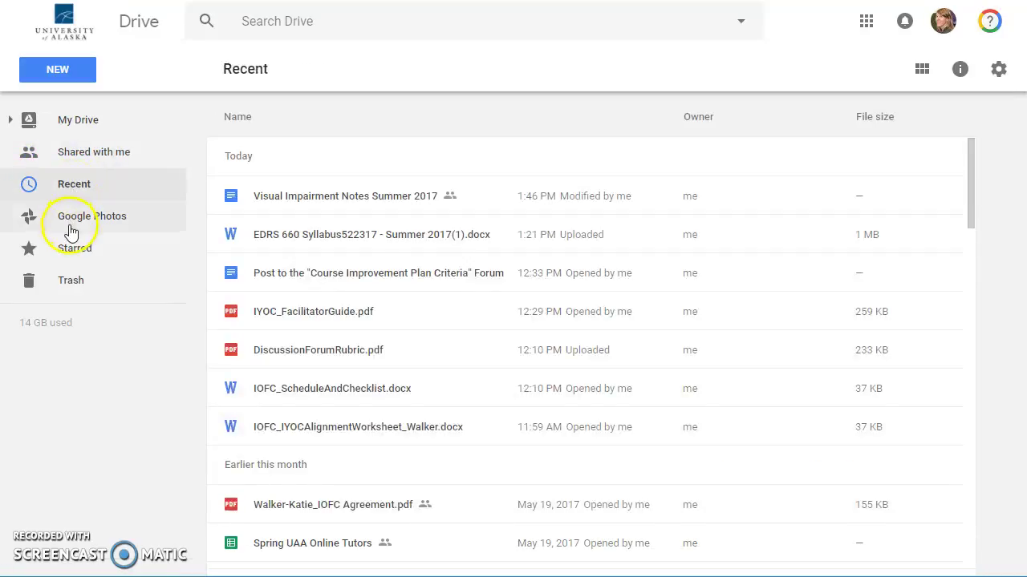
Step: View the starred items and look over the color choices for the Quality Matters folder without changing its color
{"action": "left_click", "coordinate": [70, 252]}
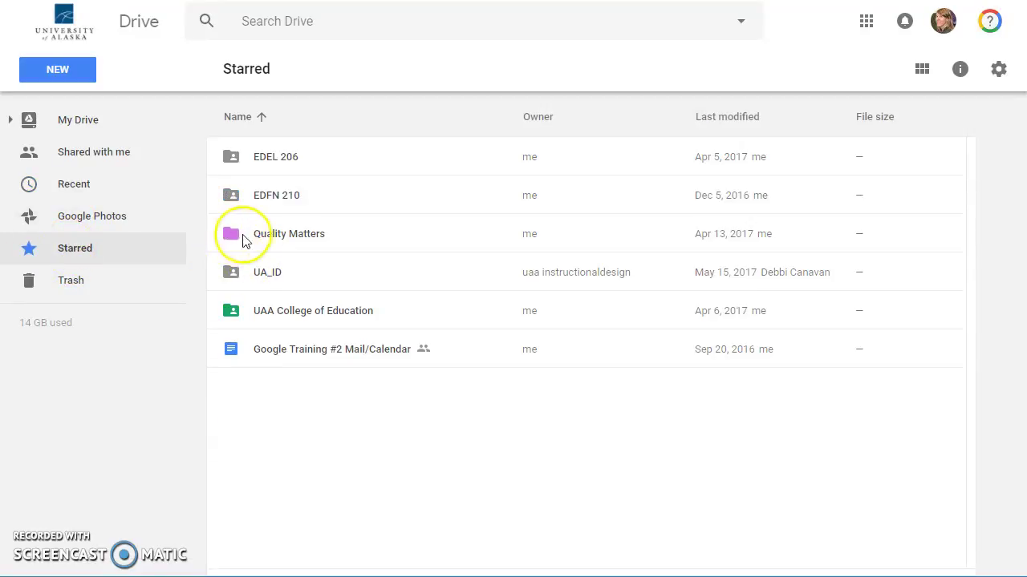
{"action": "right_click", "coordinate": [244, 240]}
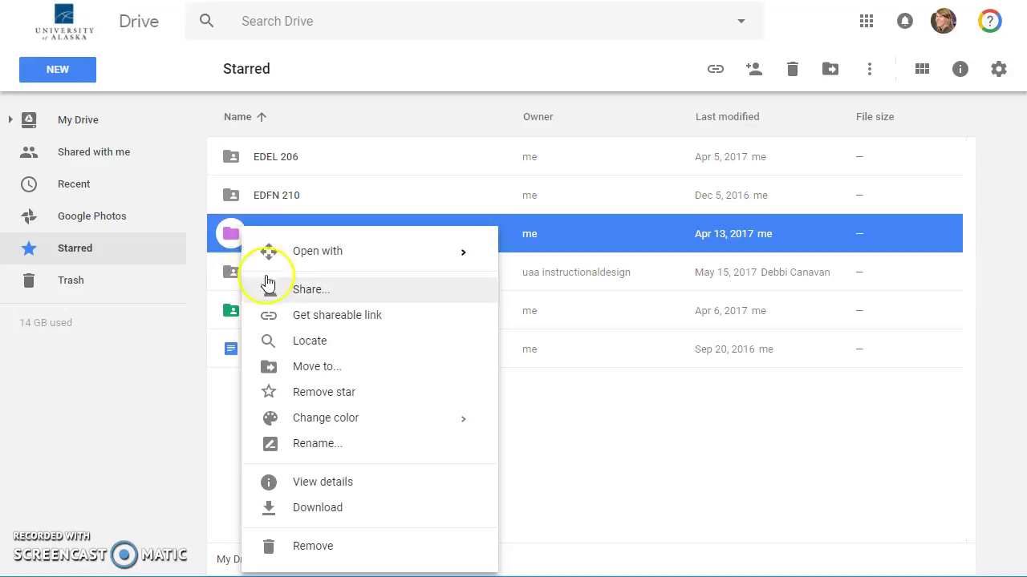
{"action": "mouse_move", "coordinate": [313, 429]}
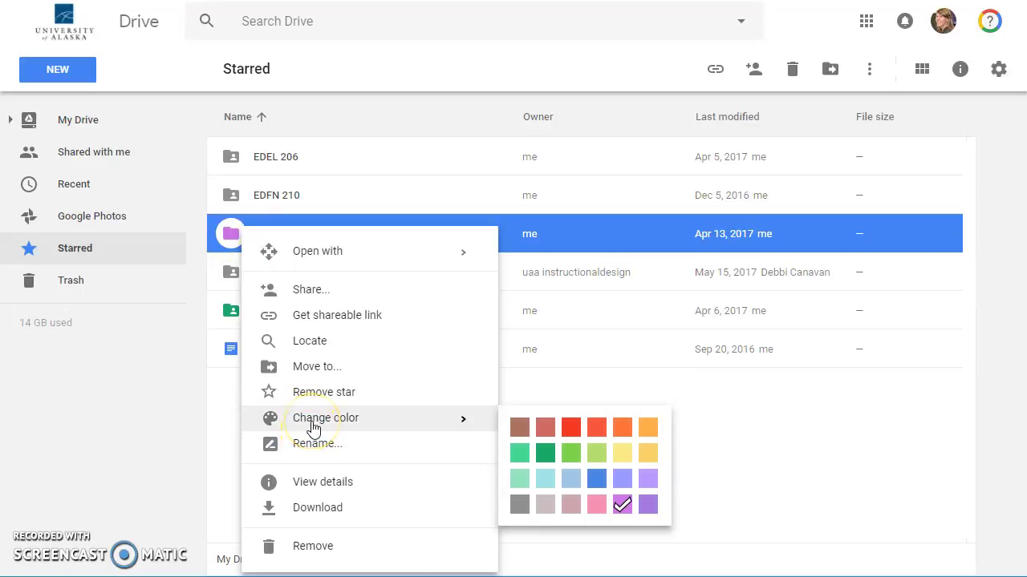
{"action": "left_click", "coordinate": [331, 168]}
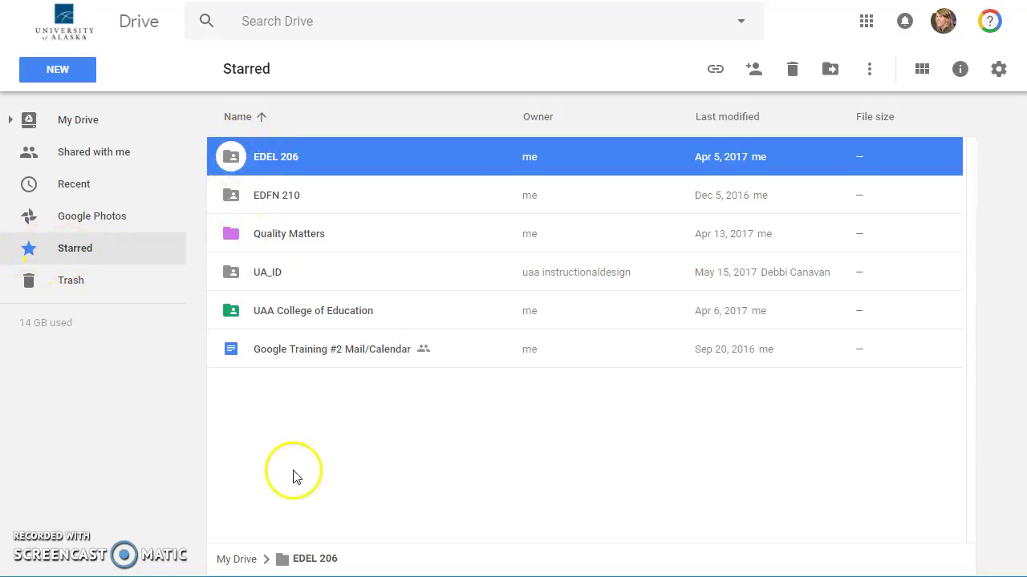
Step: Return to My Drive and create a new blank Google Slides presentation
{"action": "left_click", "coordinate": [80, 121]}
{"action": "left_click", "coordinate": [61, 74]}
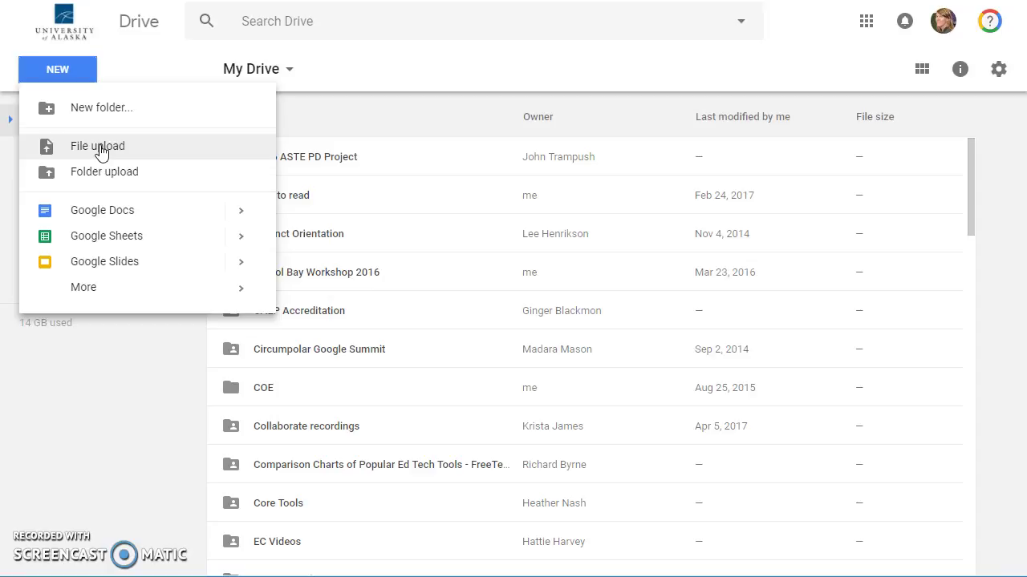
{"action": "left_click", "coordinate": [101, 263]}
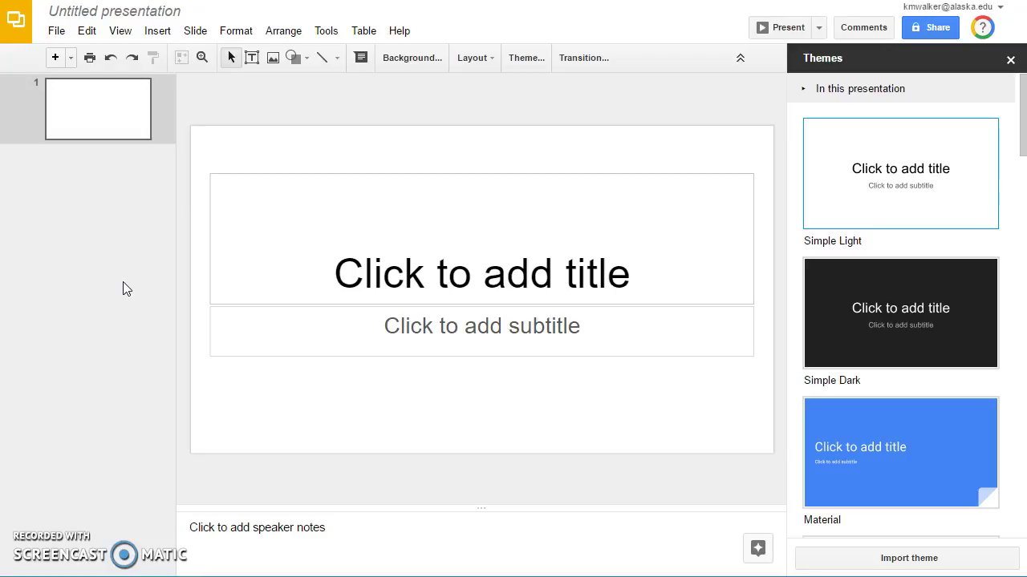
{"action": "left_click", "coordinate": [133, 293]}
{"action": "left_click", "coordinate": [142, 296]}
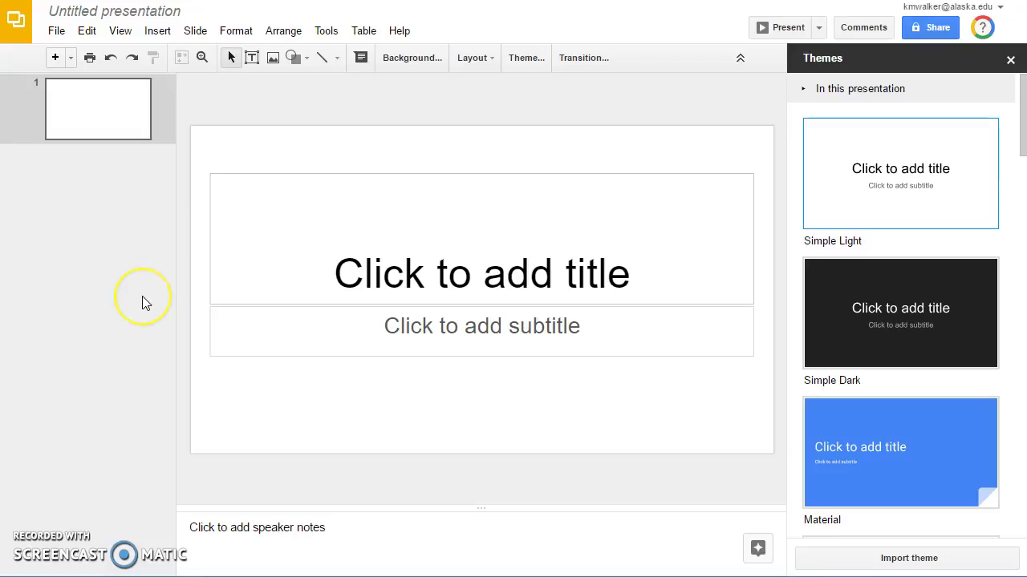